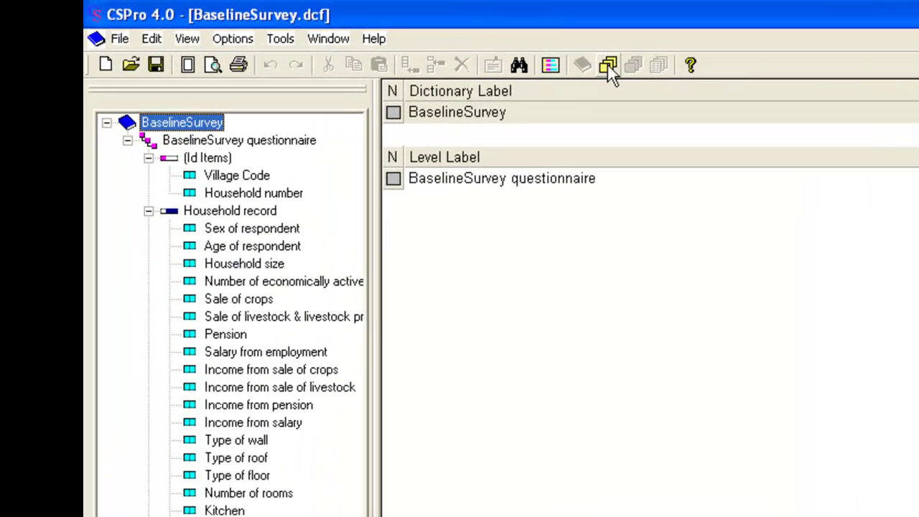
Regenerate the BaselineSurvey forms from the dictionary, replacing existing forms and keeping default drag options.
{"action": "left_click", "coordinate": [616, 66]}
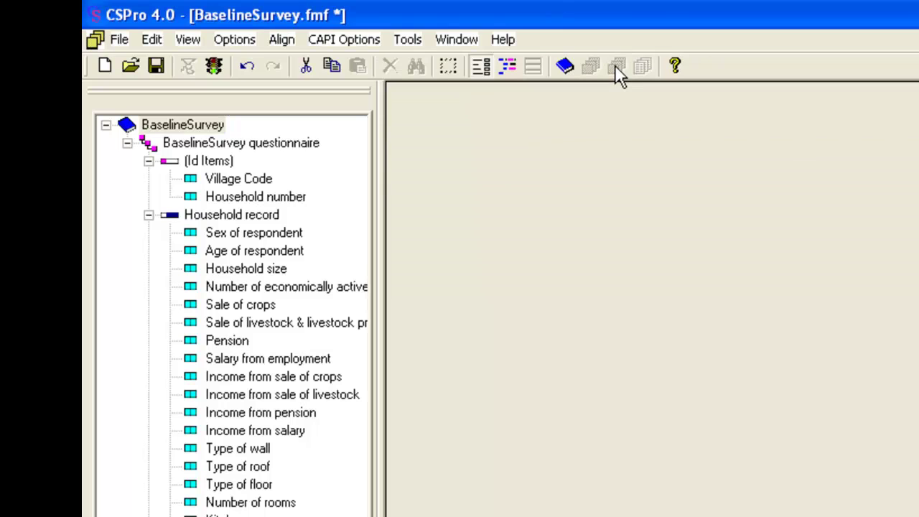
{"action": "left_click", "coordinate": [152, 41]}
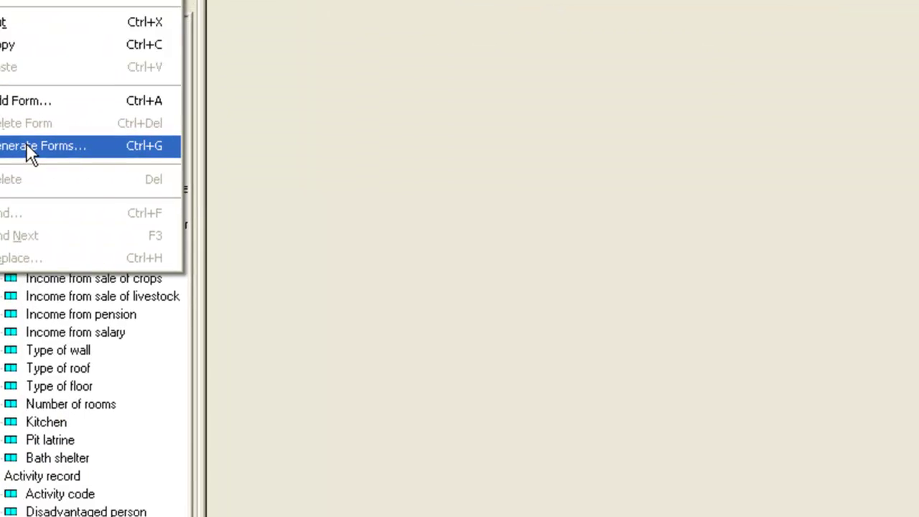
{"action": "left_click", "coordinate": [206, 244]}
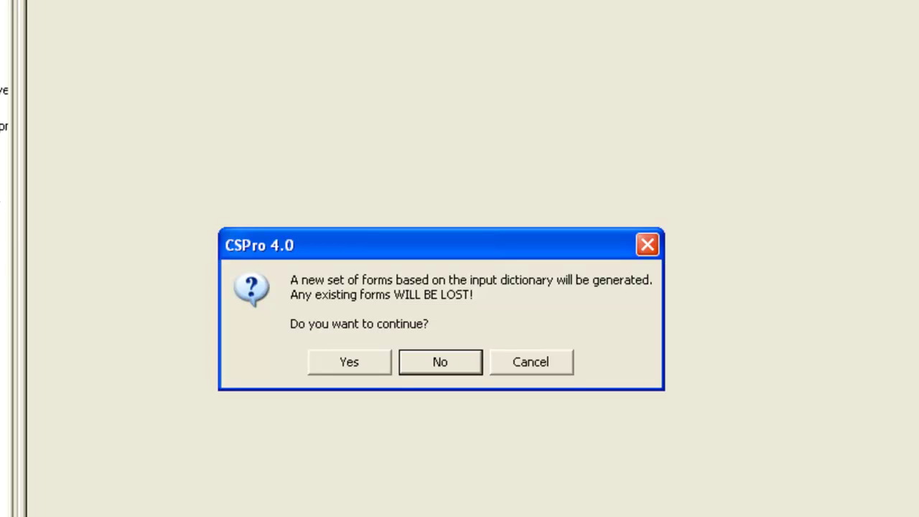
{"action": "left_click", "coordinate": [372, 366]}
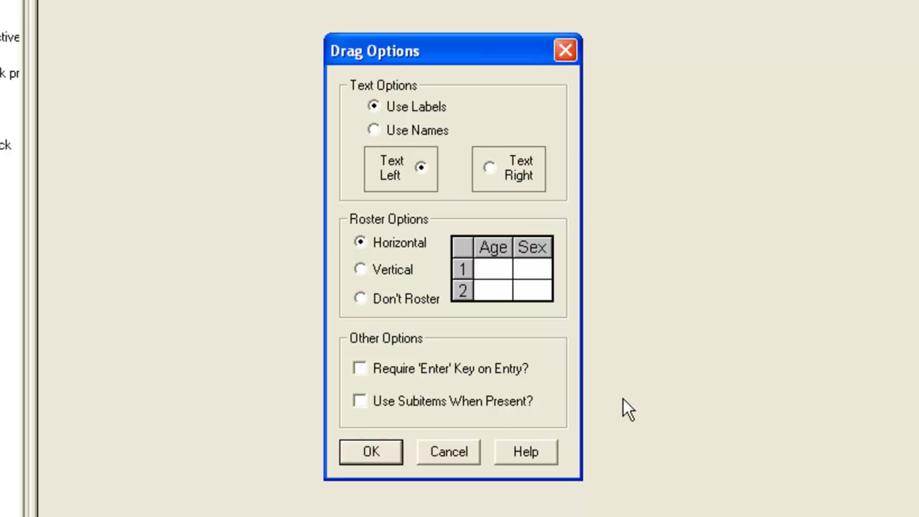
{"action": "left_click", "coordinate": [377, 468]}
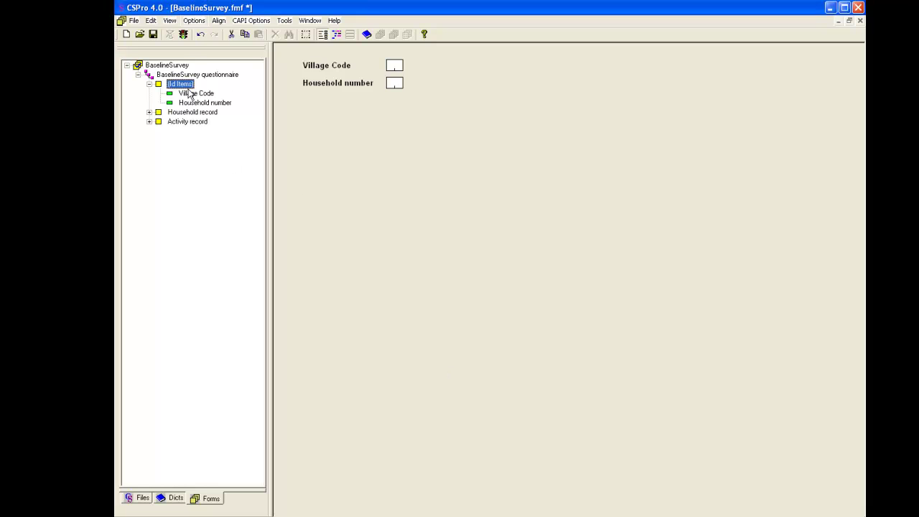
Expand Household record, view the Activity record roster, then return to the Household record form.
{"action": "left_click", "coordinate": [150, 112]}
{"action": "left_click", "coordinate": [186, 115]}
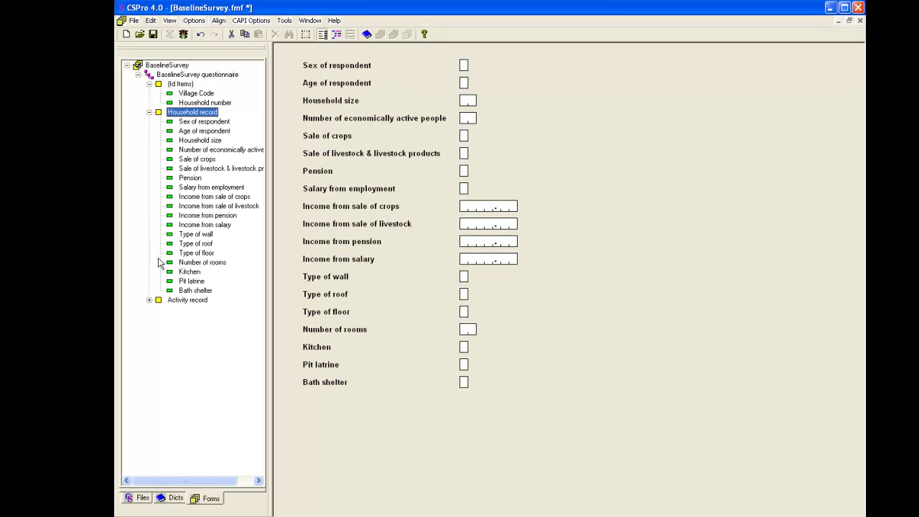
{"action": "left_click", "coordinate": [198, 301]}
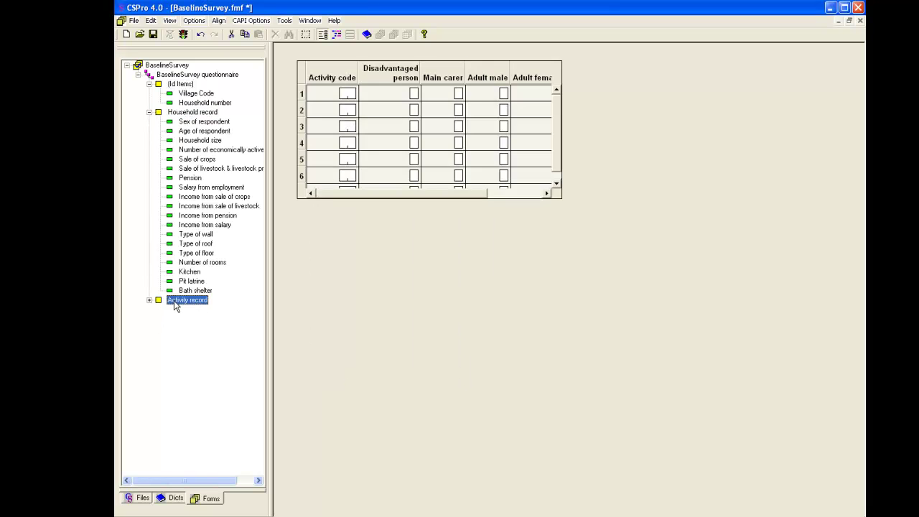
{"action": "left_click", "coordinate": [188, 112]}
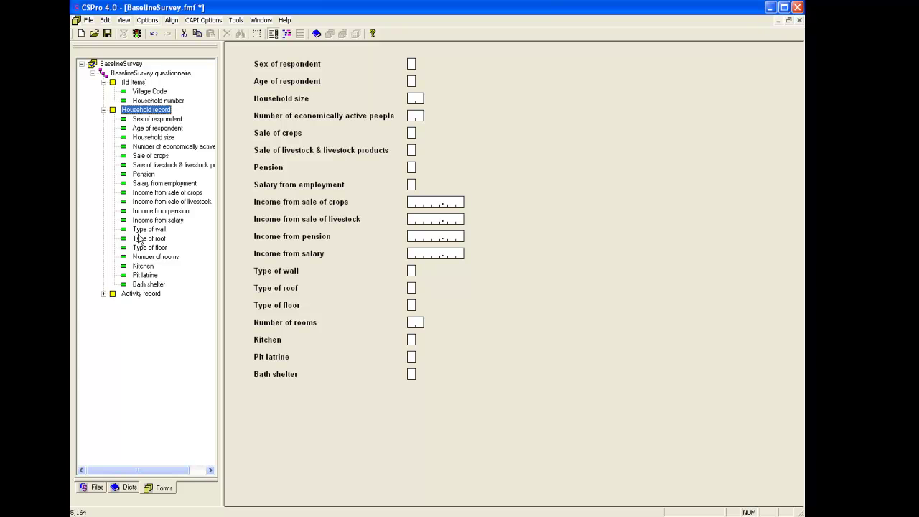
Move the Type of wall through Bath shelter questions lower and right as a separate block.
{"action": "left_click", "coordinate": [236, 267]}
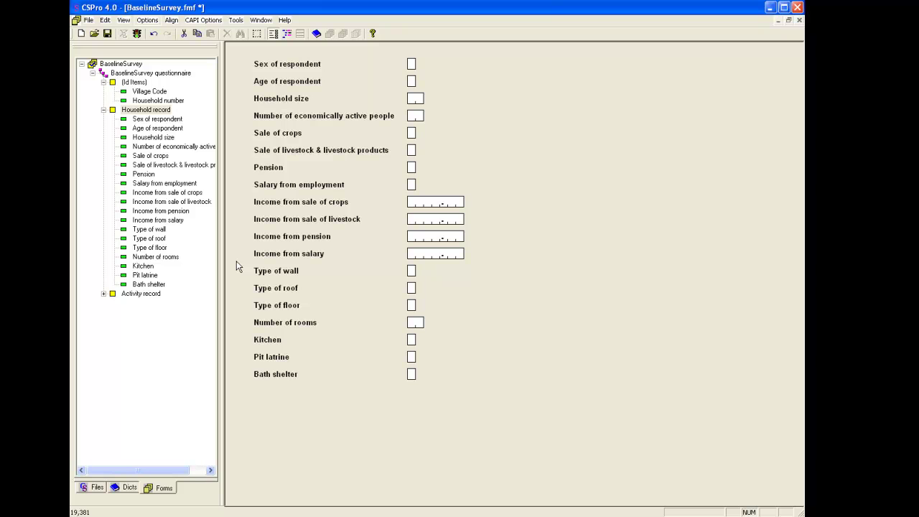
{"action": "left_click_drag", "start_coordinate": [236, 261], "coordinate": [447, 395]}
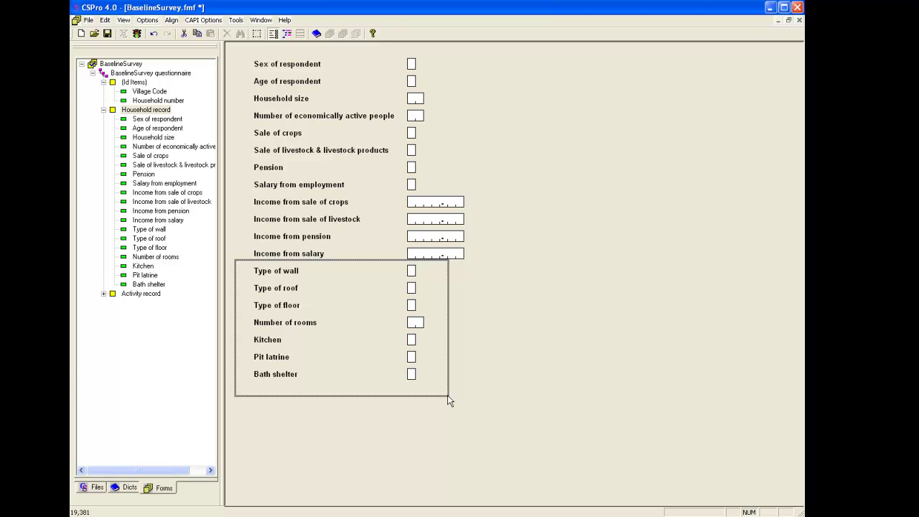
{"action": "left_click_drag", "start_coordinate": [447, 396], "coordinate": [447, 396]}
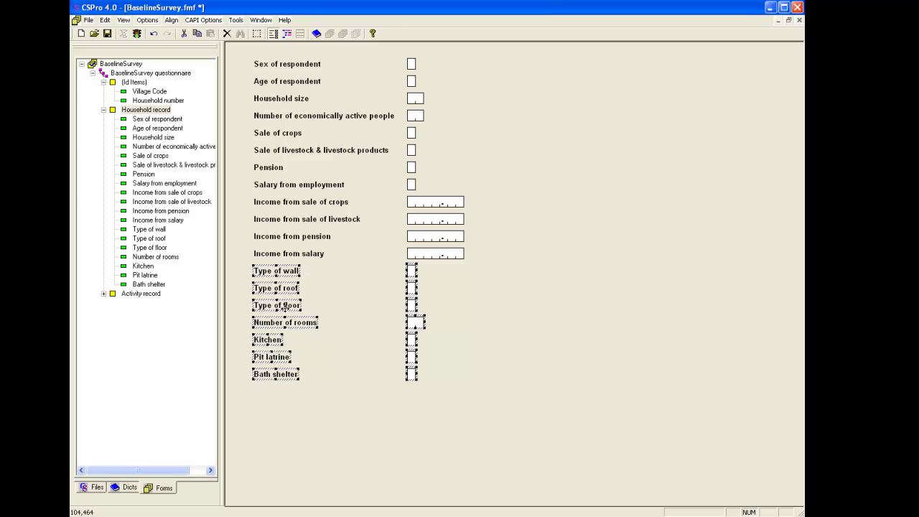
{"action": "left_click_drag", "start_coordinate": [285, 309], "coordinate": [341, 365]}
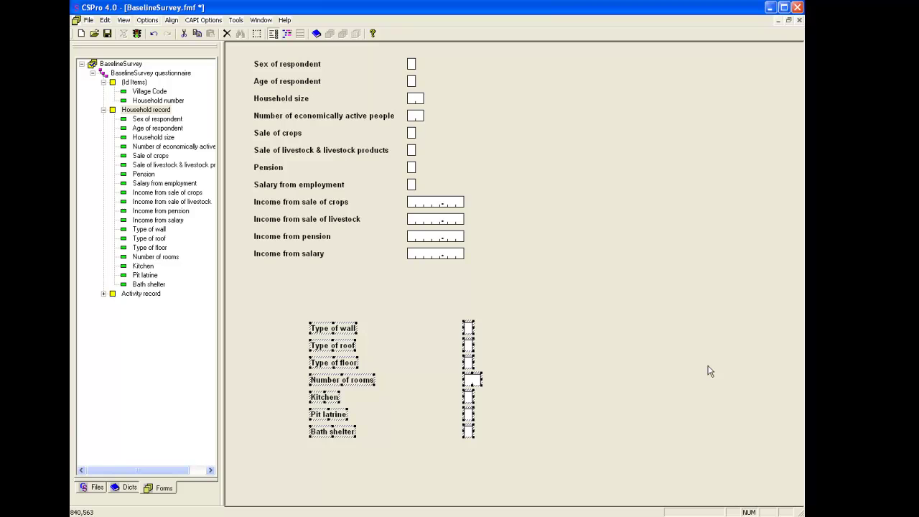
{"action": "key", "text": "Right"}
{"action": "key", "text": "Right"}
{"action": "key", "text": "Right"}
{"action": "key", "text": "Right"}
{"action": "key", "text": "Down"}
{"action": "key", "text": "Down"}
{"action": "key", "text": "Down"}
{"action": "key", "text": "Down"}
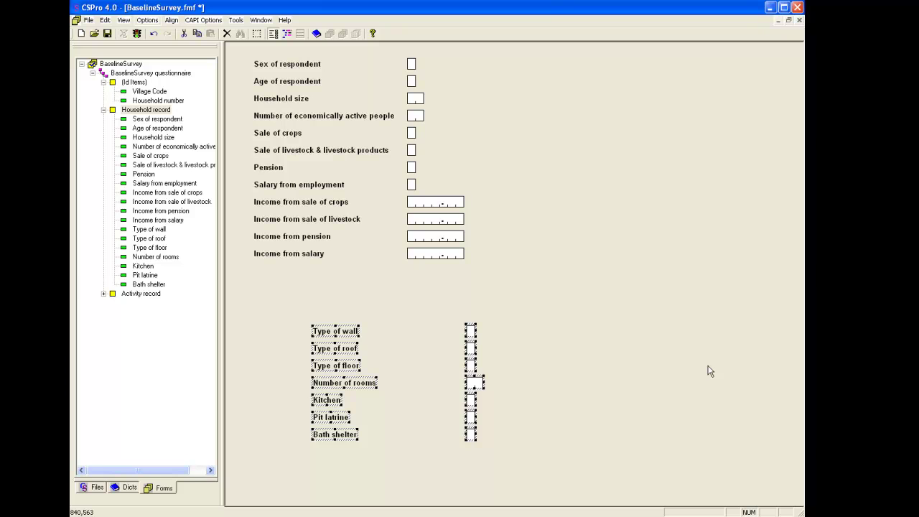
Select the Income from salary and Sale of crops labels and fields together.
{"action": "left_click", "coordinate": [438, 257]}
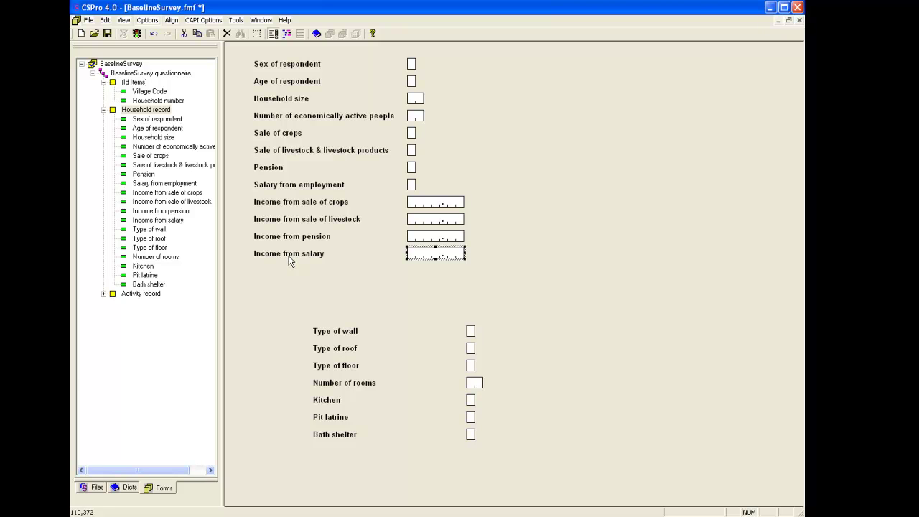
{"action": "left_click", "coordinate": [290, 258], "text": "ctrl"}
{"action": "left_click", "coordinate": [411, 134], "text": "ctrl"}
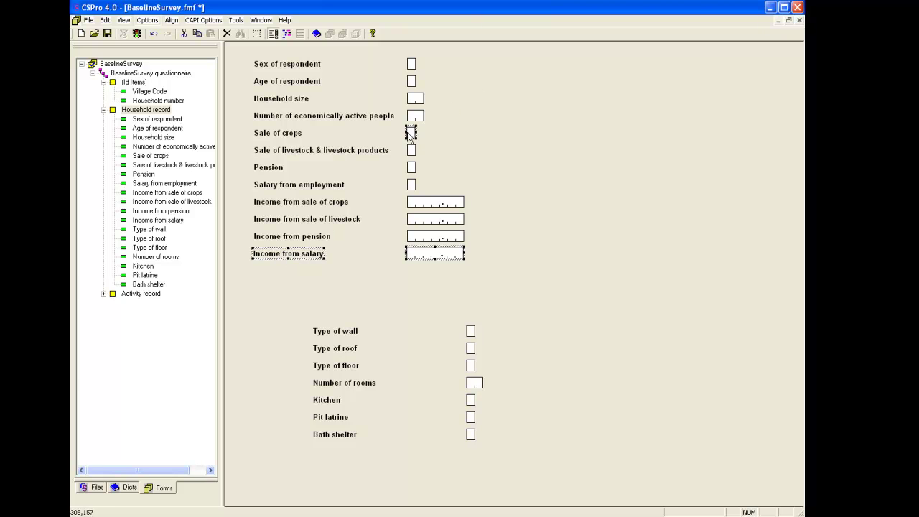
{"action": "left_click", "coordinate": [295, 135], "text": "ctrl"}
Undo the last two layout changes and clear the selection.
{"action": "left_click", "coordinate": [153, 33]}
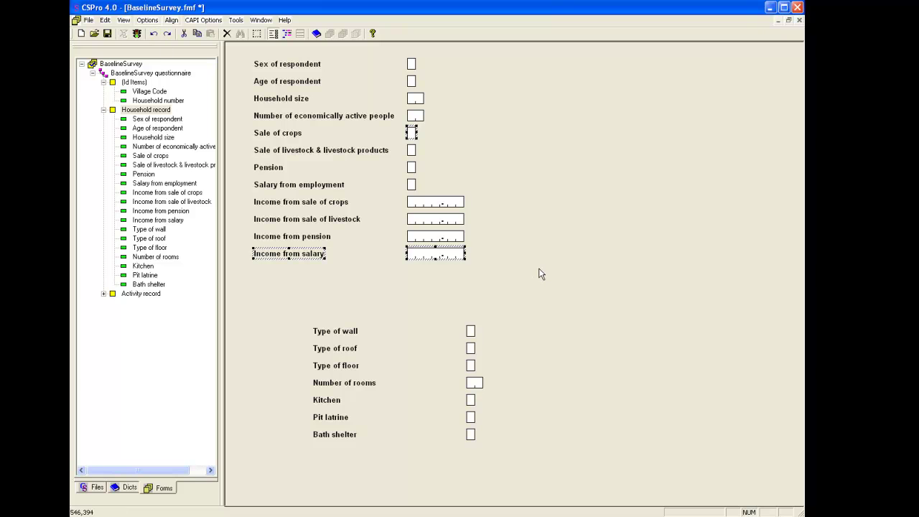
{"action": "left_click", "coordinate": [154, 36]}
{"action": "left_click", "coordinate": [588, 304]}
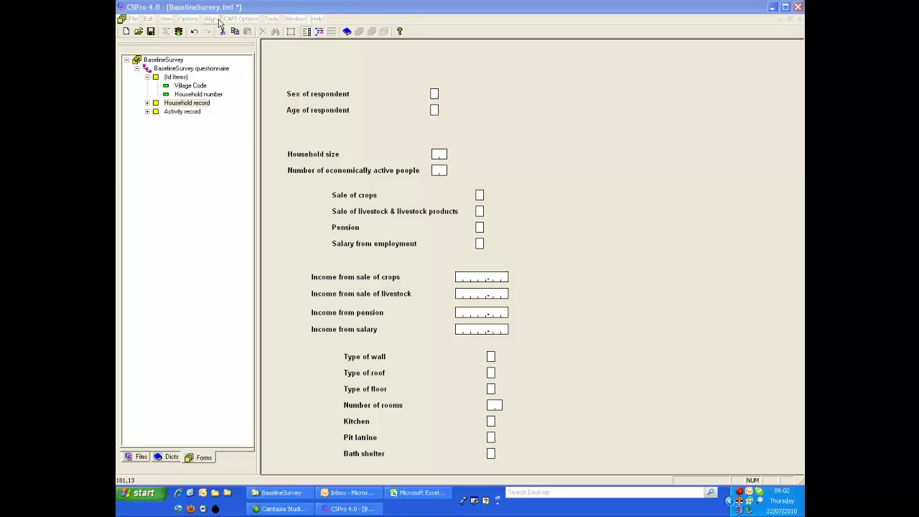
Move the Pension and Salary from employment rows into a right-hand column.
{"action": "left_click", "coordinate": [213, 20]}
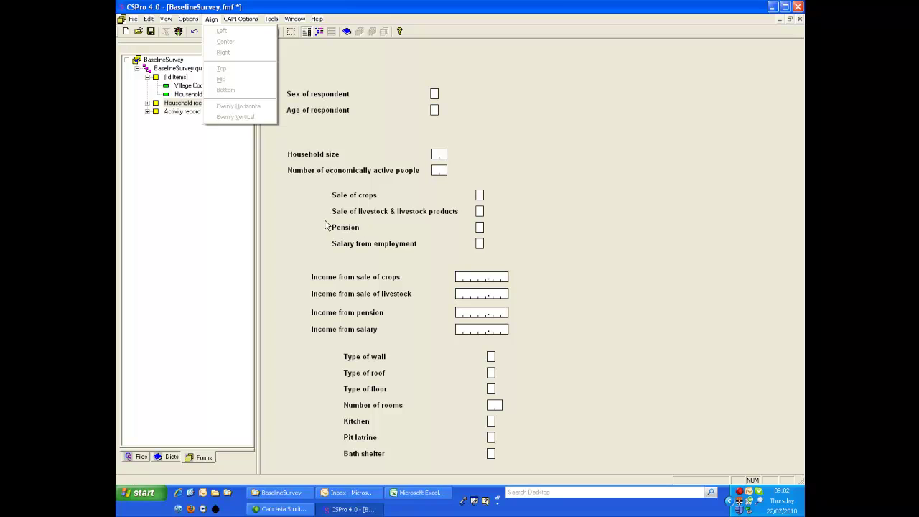
{"action": "left_click_drag", "start_coordinate": [318, 219], "coordinate": [499, 259]}
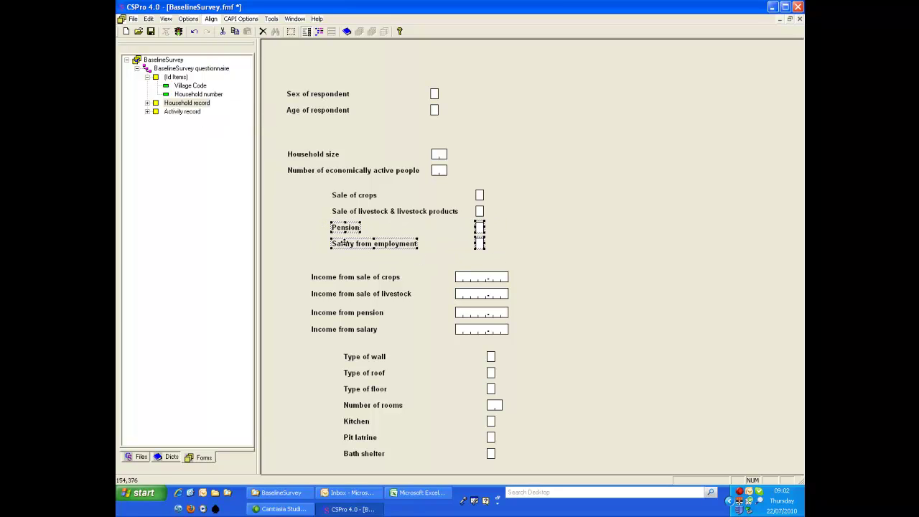
{"action": "left_click", "coordinate": [345, 242]}
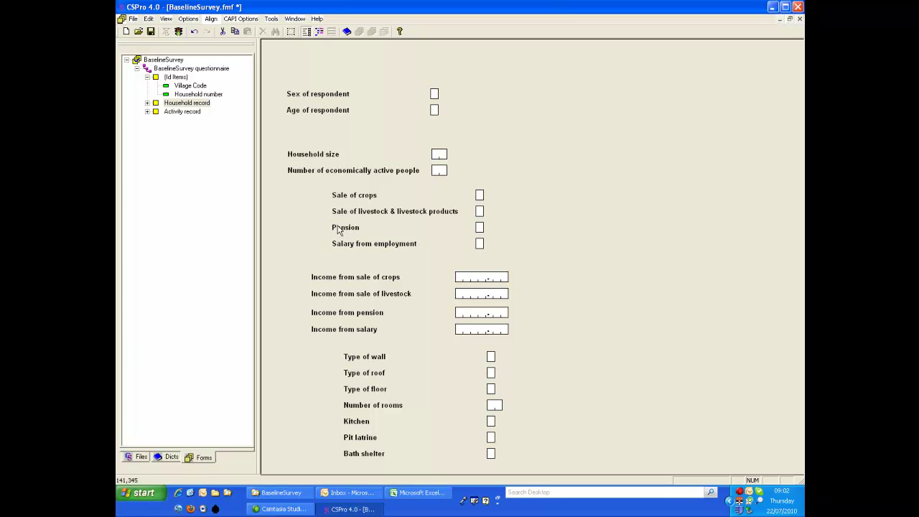
{"action": "left_click_drag", "start_coordinate": [325, 216], "coordinate": [655, 239]}
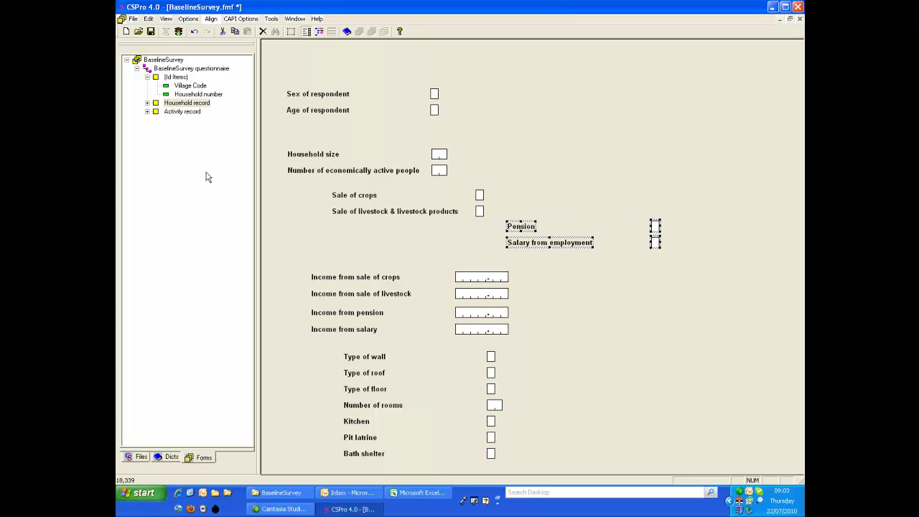
Top-align Pension with Sale of crops.
{"action": "left_click_drag", "start_coordinate": [326, 187], "coordinate": [500, 215]}
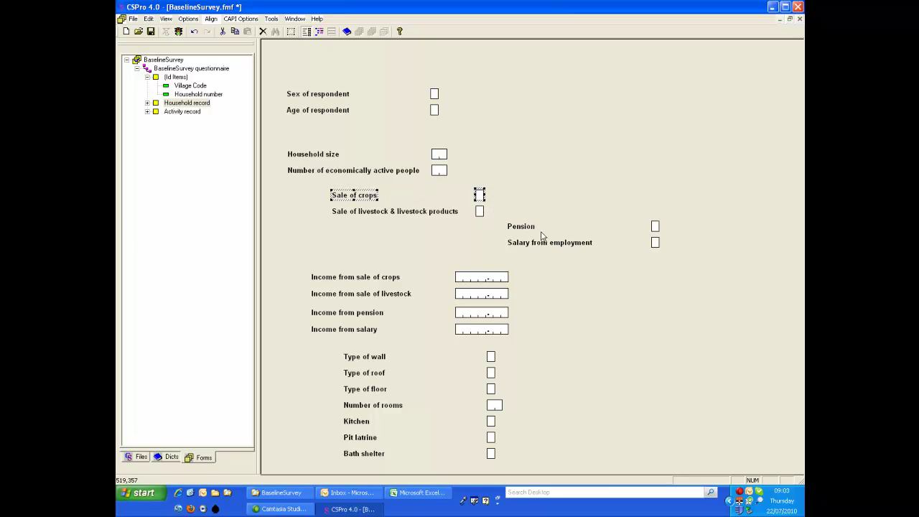
{"action": "left_click", "coordinate": [528, 229], "text": "ctrl"}
{"action": "left_click", "coordinate": [654, 226], "text": "ctrl"}
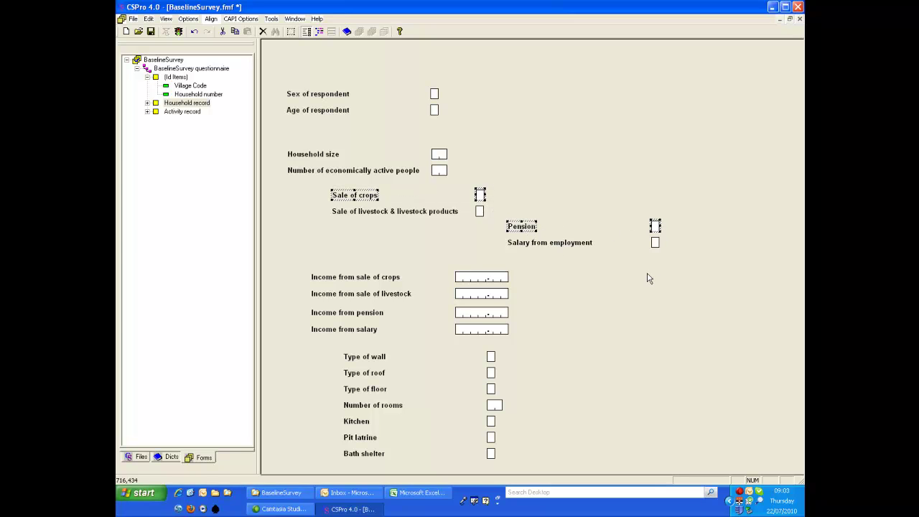
{"action": "left_click", "coordinate": [213, 20]}
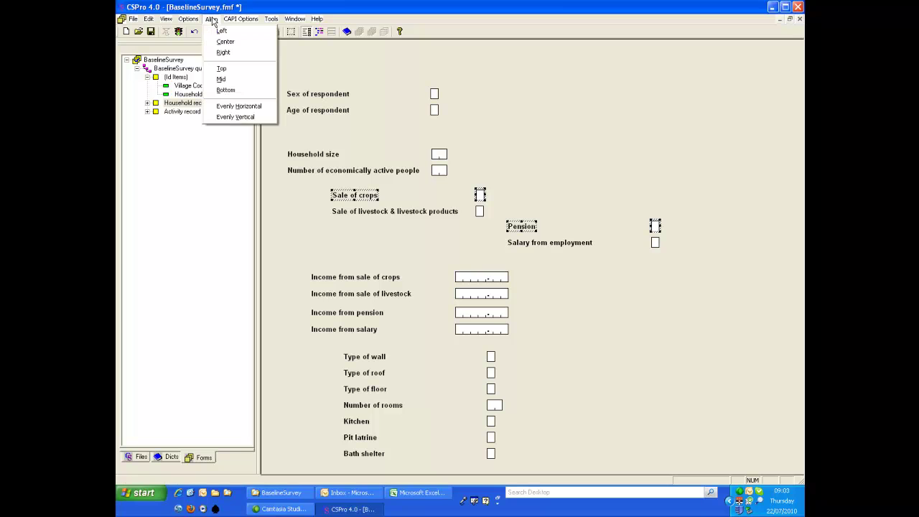
{"action": "left_click", "coordinate": [223, 71]}
Top-align Salary from employment with Sale of livestock and clear the selection.
{"action": "left_click_drag", "start_coordinate": [667, 203], "coordinate": [345, 251]}
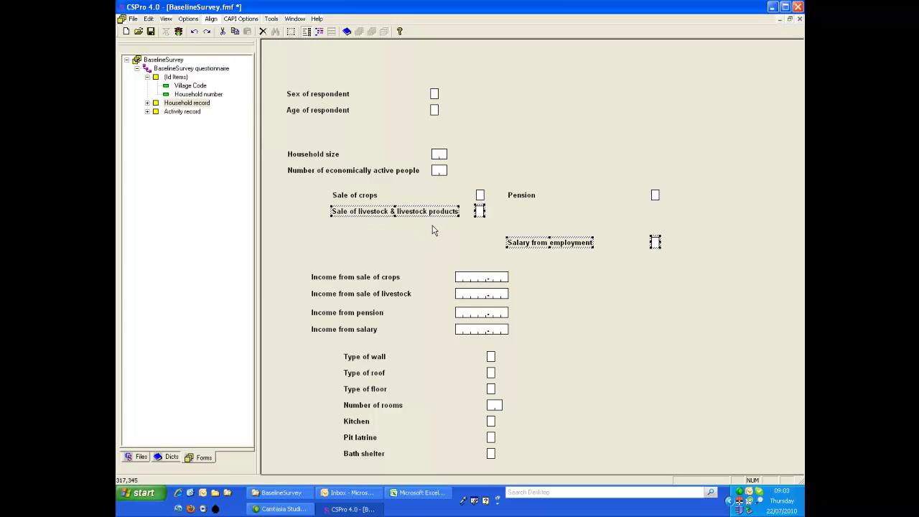
{"action": "left_click", "coordinate": [211, 19]}
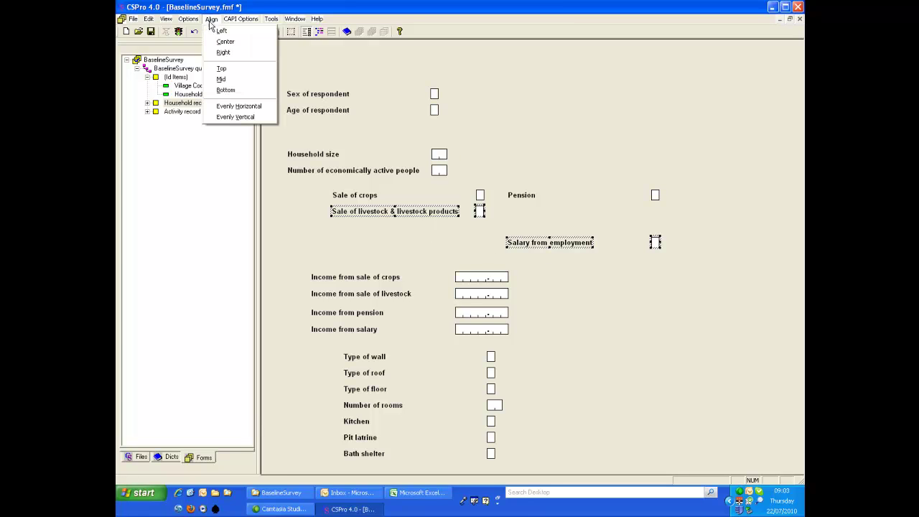
{"action": "left_click", "coordinate": [229, 69]}
{"action": "left_click", "coordinate": [461, 242]}
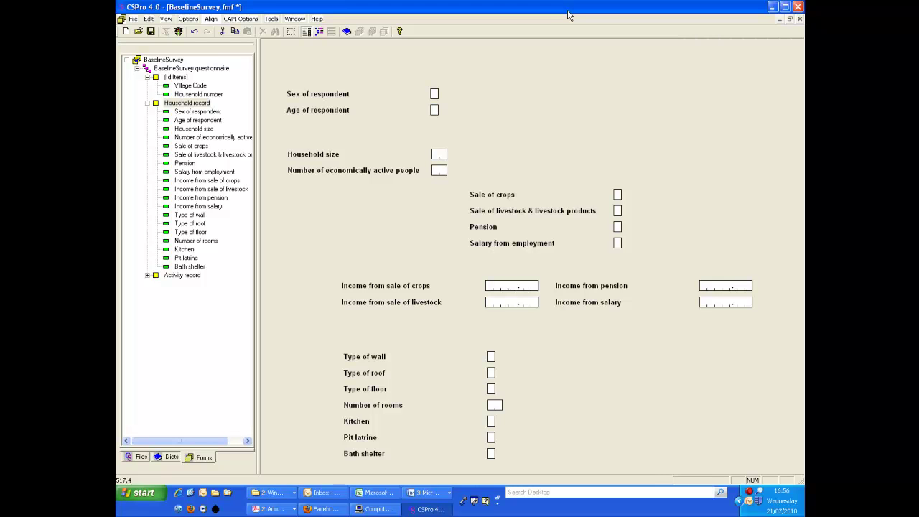
Add the text 'Section 1: Household Information' to the form in a 16-point custom font.
{"action": "right_click", "coordinate": [290, 71]}
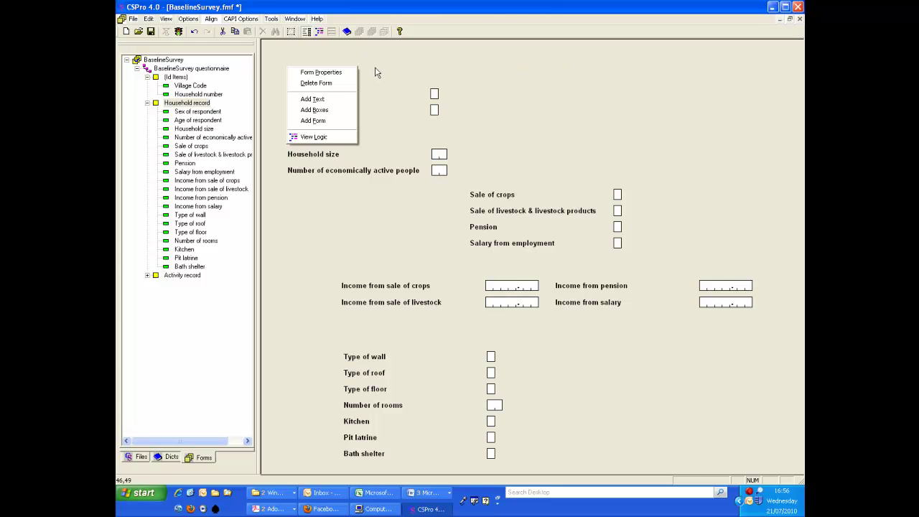
{"action": "left_click", "coordinate": [323, 102]}
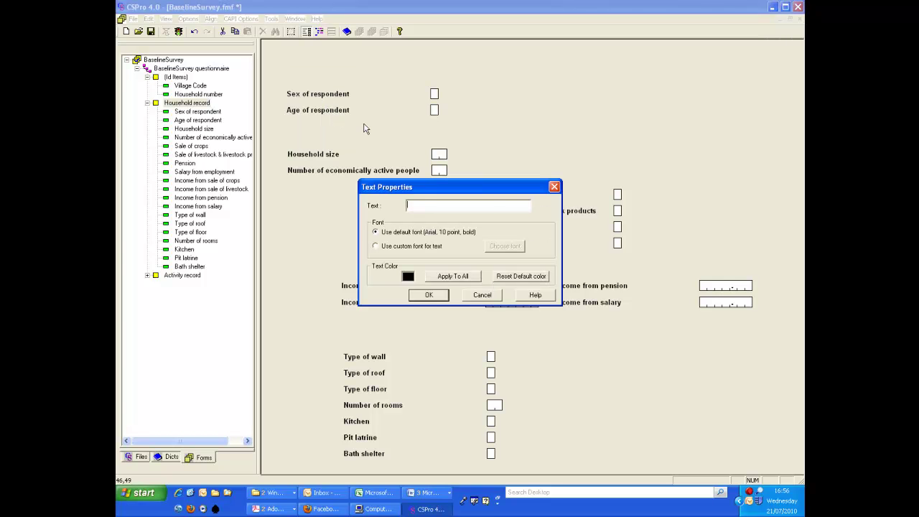
{"action": "type", "text": "Section 1: Household Information"}
{"action": "left_click", "coordinate": [406, 250]}
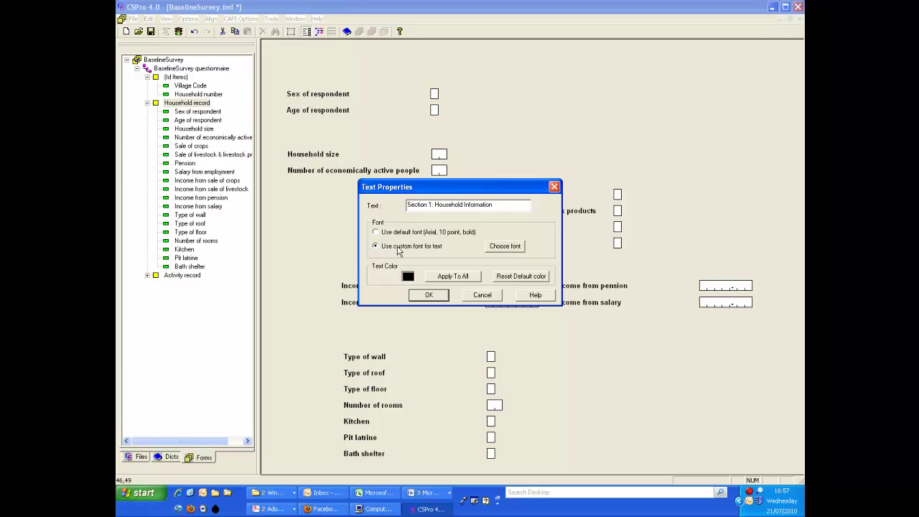
{"action": "left_click", "coordinate": [505, 247]}
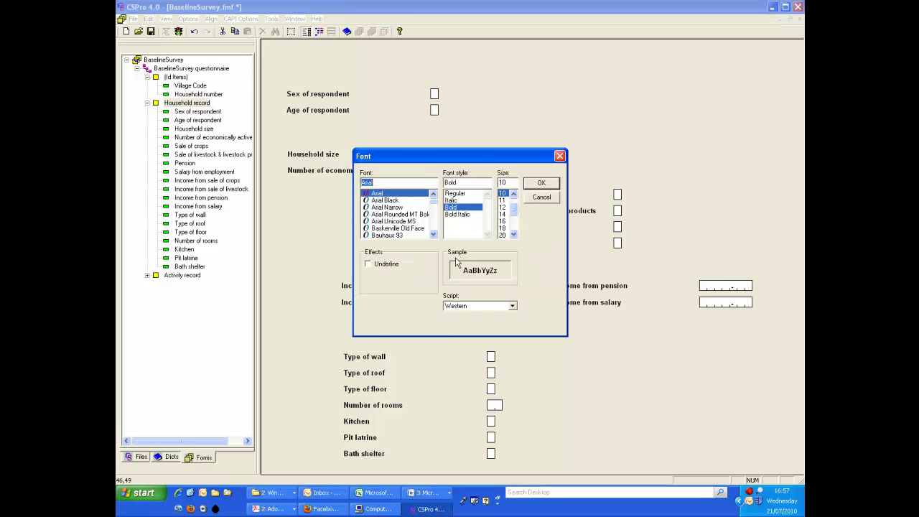
{"action": "left_click", "coordinate": [506, 221]}
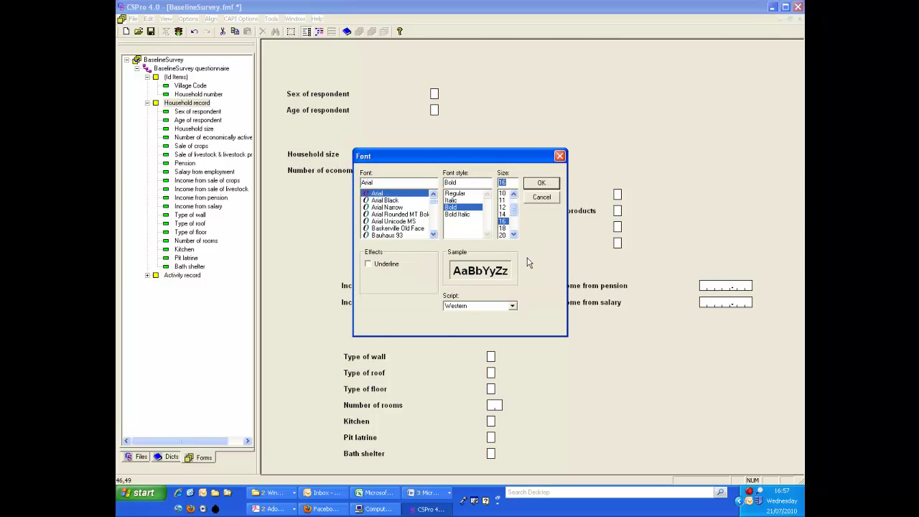
{"action": "left_click", "coordinate": [536, 188]}
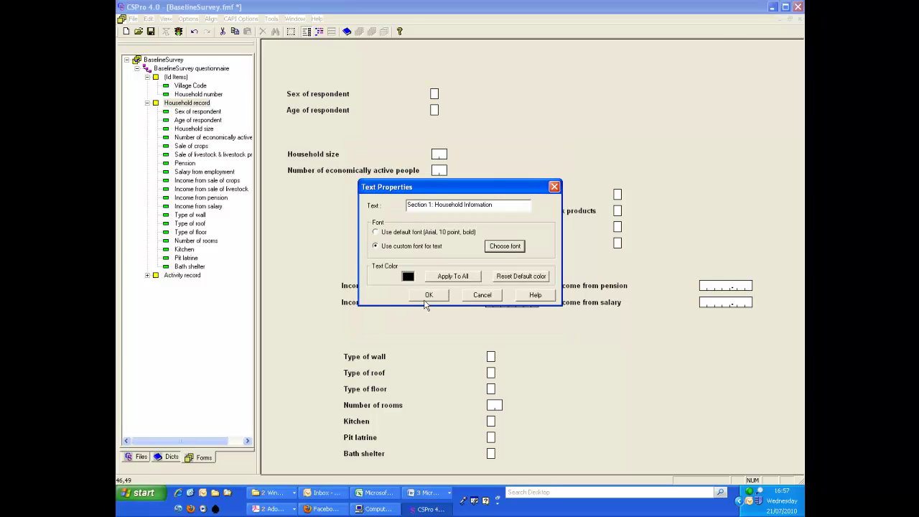
{"action": "left_click", "coordinate": [427, 295]}
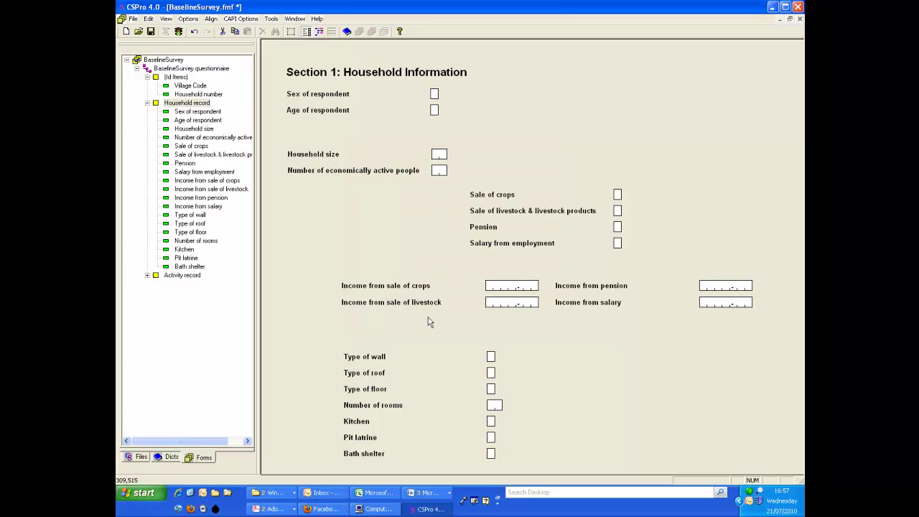
Drag the Section 1 heading to the top-left of the form.
{"action": "left_click", "coordinate": [385, 77]}
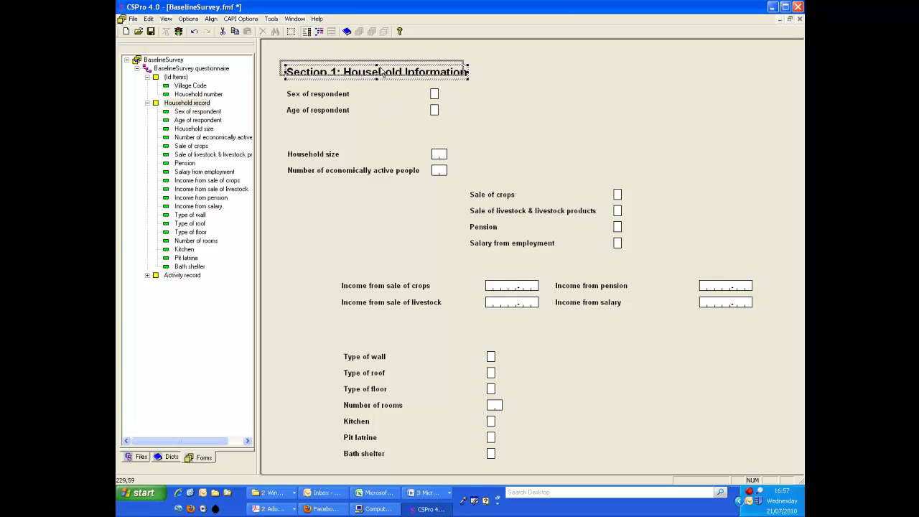
{"action": "mouse_move", "coordinate": [386, 76]}
{"action": "left_mouse_down"}
{"action": "mouse_move", "coordinate": [377, 63]}
{"action": "mouse_move", "coordinate": [379, 78]}
{"action": "left_mouse_up"}
{"action": "left_click", "coordinate": [508, 111]}
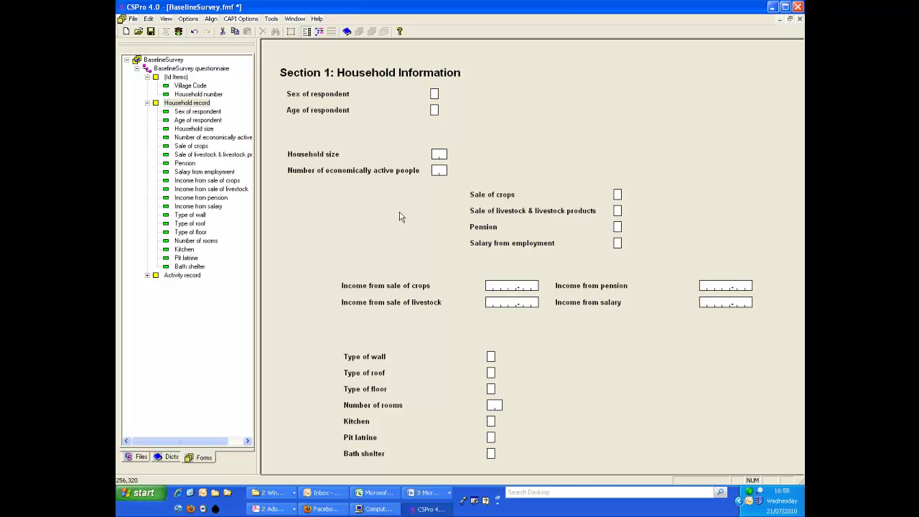
Add the text 'a) What sources of cash income' in a Regular custom font.
{"action": "right_click", "coordinate": [291, 196]}
{"action": "left_click", "coordinate": [305, 223]}
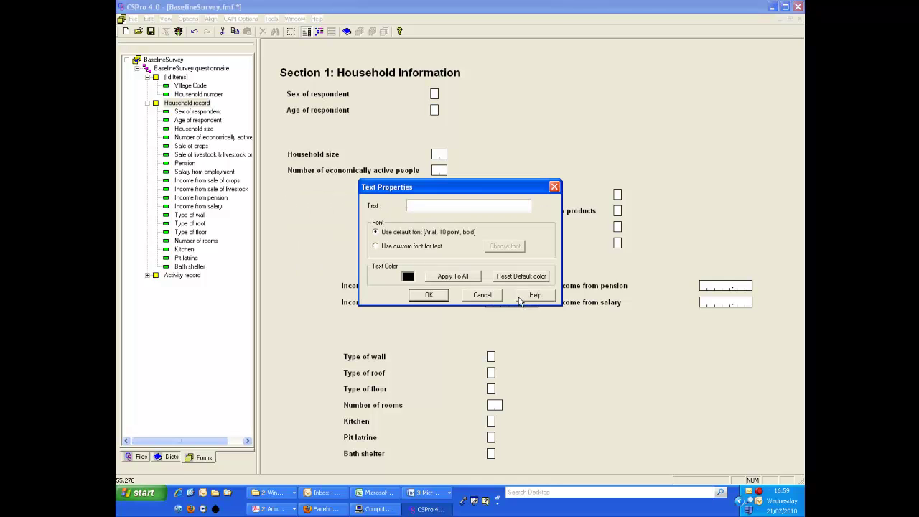
{"action": "key", "text": "ctrl+v"}
{"action": "left_click", "coordinate": [428, 246]}
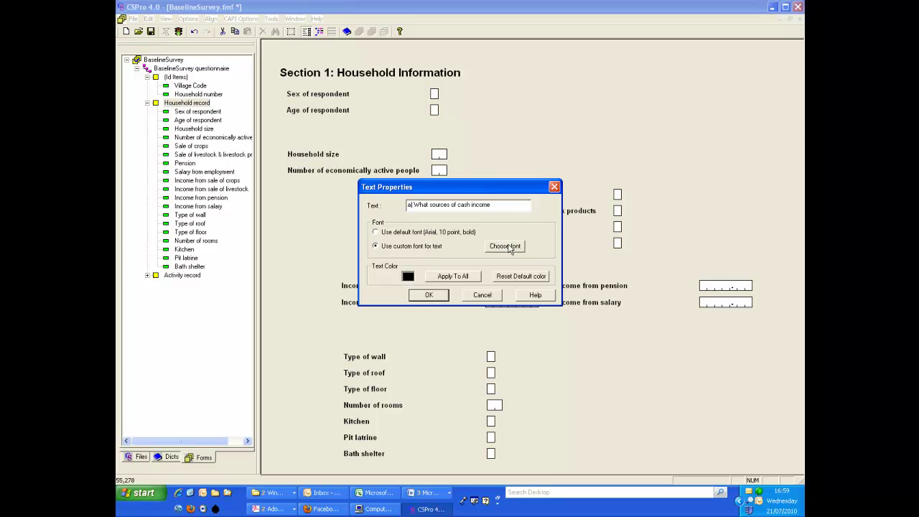
{"action": "left_click", "coordinate": [505, 246]}
{"action": "left_click", "coordinate": [465, 194]}
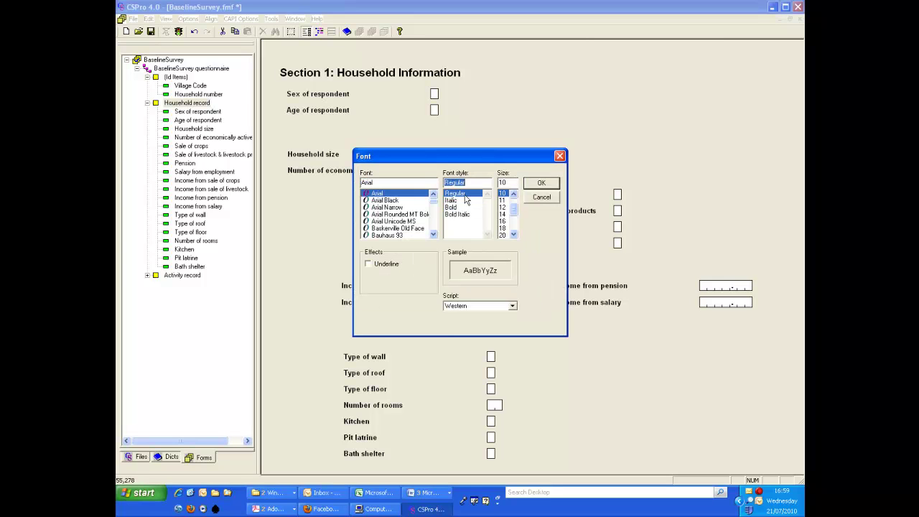
{"action": "left_click", "coordinate": [541, 184]}
{"action": "left_click", "coordinate": [430, 295]}
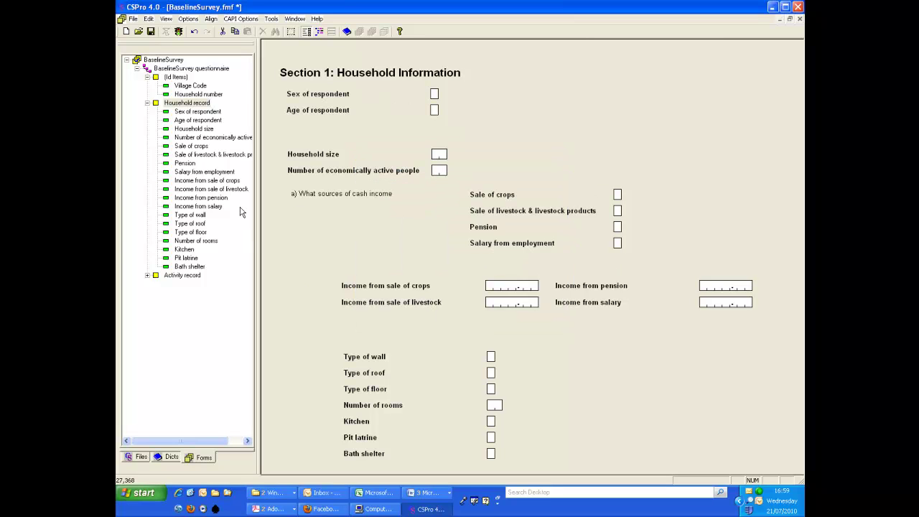
Add the second line 'does your household have?' in a Regular custom font.
{"action": "right_click", "coordinate": [294, 208]}
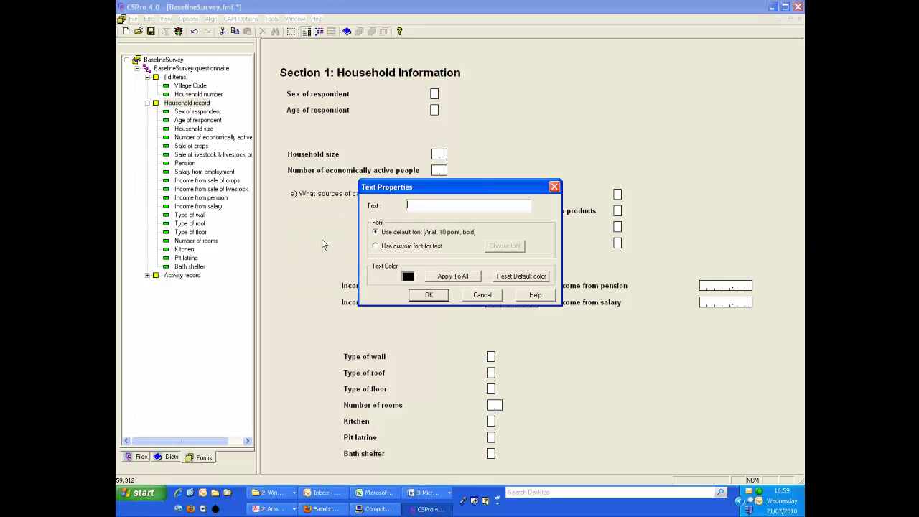
{"action": "left_click", "coordinate": [323, 240]}
{"action": "key", "text": "ctrl+v"}
{"action": "left_click", "coordinate": [416, 246]}
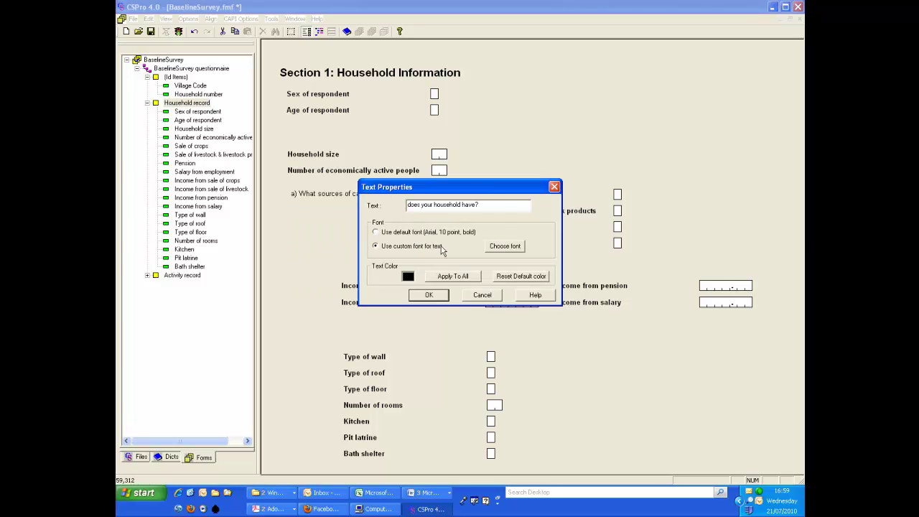
{"action": "left_click", "coordinate": [505, 245]}
{"action": "left_click", "coordinate": [452, 193]}
{"action": "left_click", "coordinate": [542, 182]}
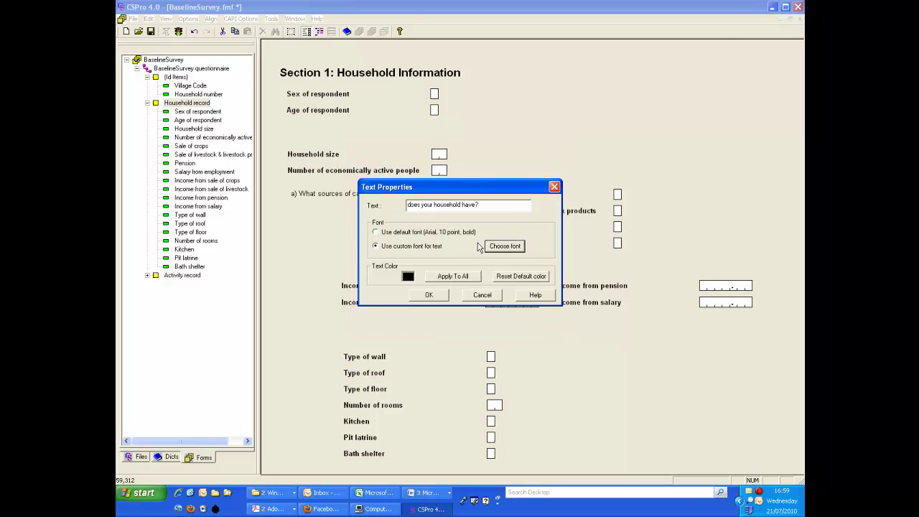
{"action": "left_click", "coordinate": [428, 294]}
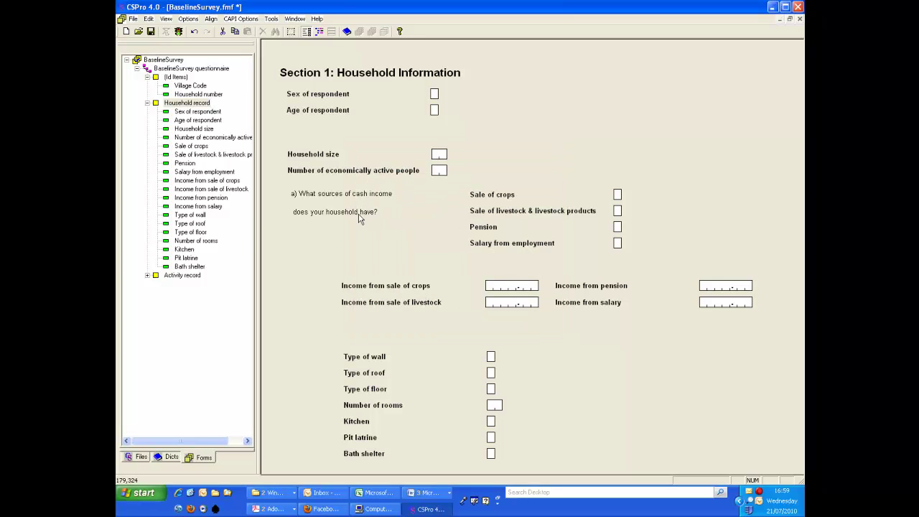
Left-align both question lines and nudge the second line up closer to the first.
{"action": "left_click_drag", "start_coordinate": [285, 187], "coordinate": [413, 231]}
{"action": "left_click", "coordinate": [211, 19]}
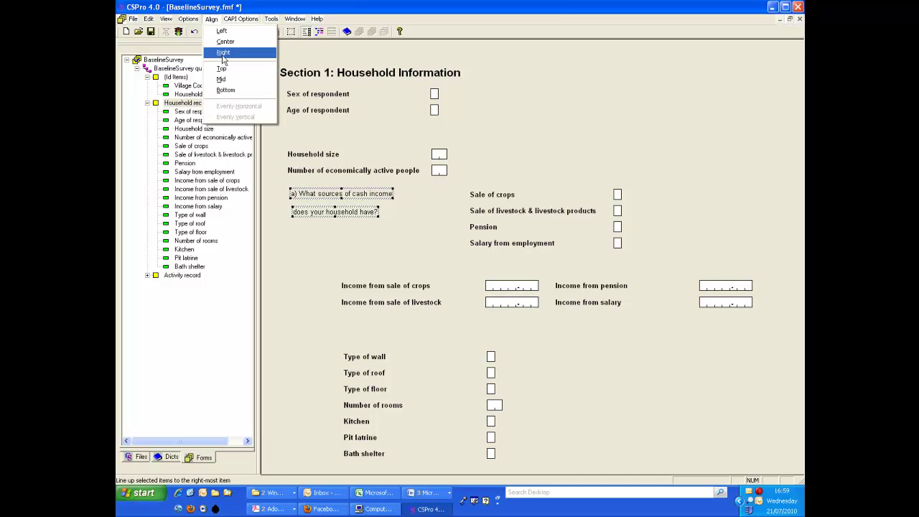
{"action": "left_click", "coordinate": [219, 31]}
{"action": "left_click", "coordinate": [300, 229]}
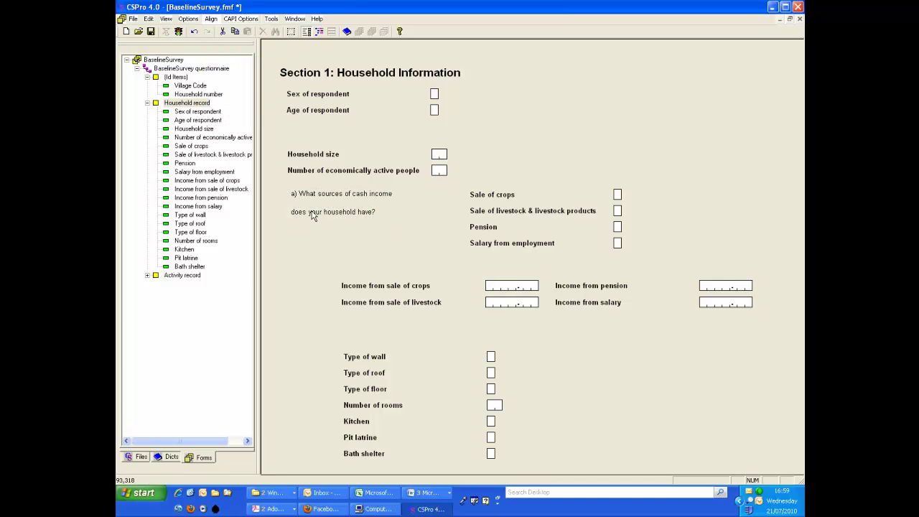
{"action": "left_click", "coordinate": [312, 215]}
{"action": "key", "text": "Up"}
{"action": "key", "text": "Up"}
{"action": "key", "text": "Up"}
{"action": "key", "text": "Up"}
{"action": "key", "text": "Up"}
{"action": "key", "text": "Up"}
{"action": "key", "text": "Up"}
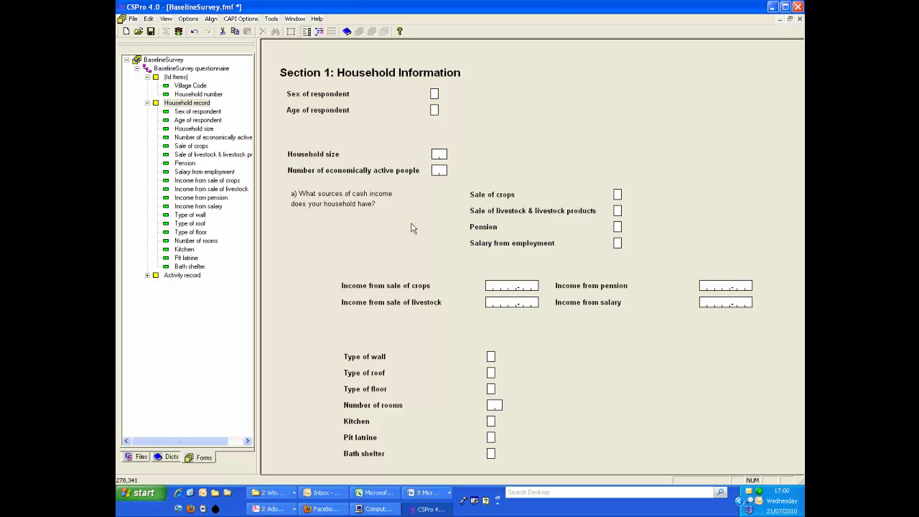
Relabel Household size as 'a) Household size (total number of people including children)' in Regular font; shift its box right.
{"action": "right_click", "coordinate": [332, 160]}
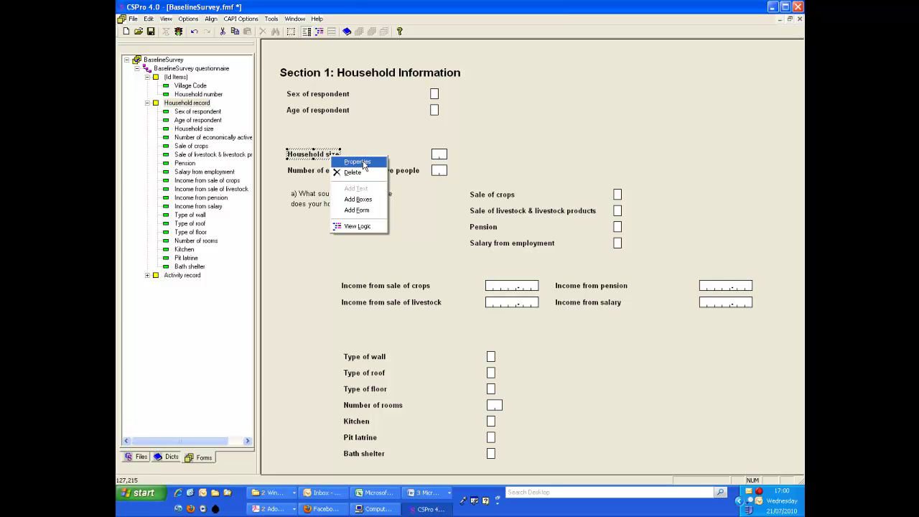
{"action": "left_click", "coordinate": [364, 163]}
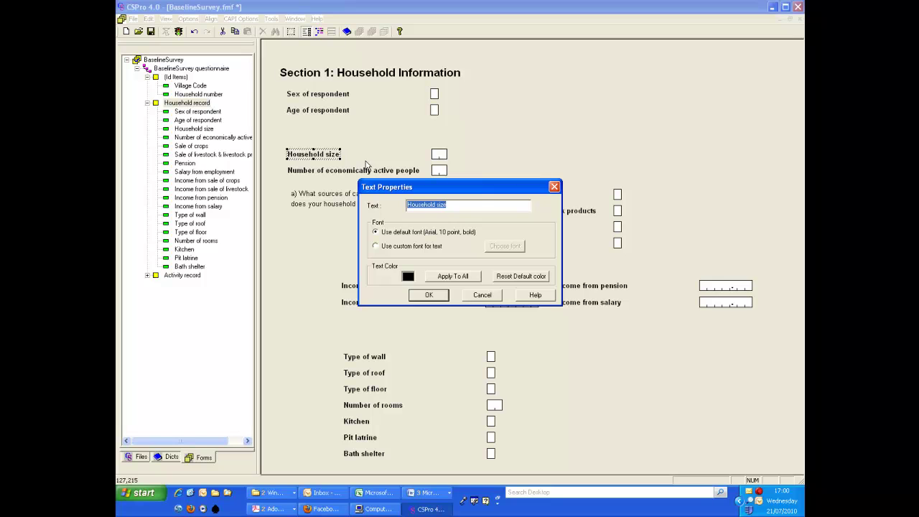
{"action": "type", "text": "a"}
{"action": "key", "text": "ctrl+v"}
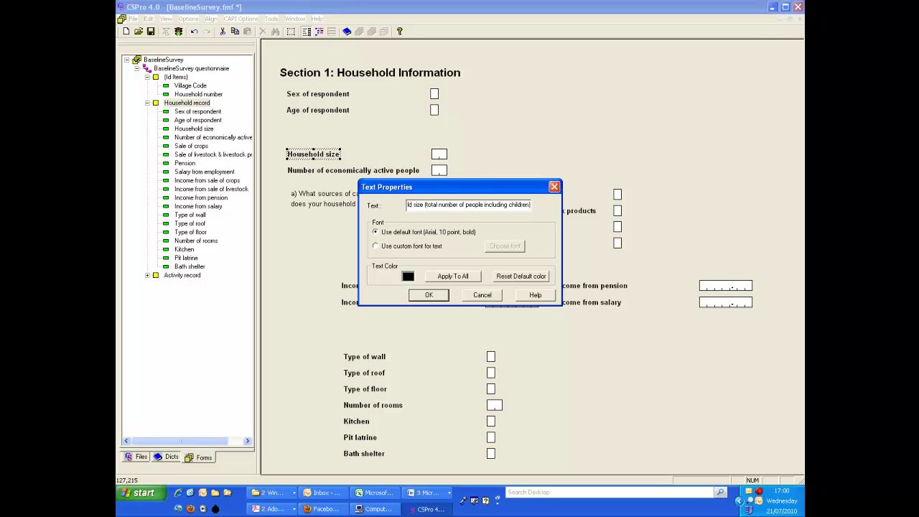
{"action": "left_click", "coordinate": [375, 245]}
{"action": "left_click", "coordinate": [510, 247]}
{"action": "left_click", "coordinate": [466, 195]}
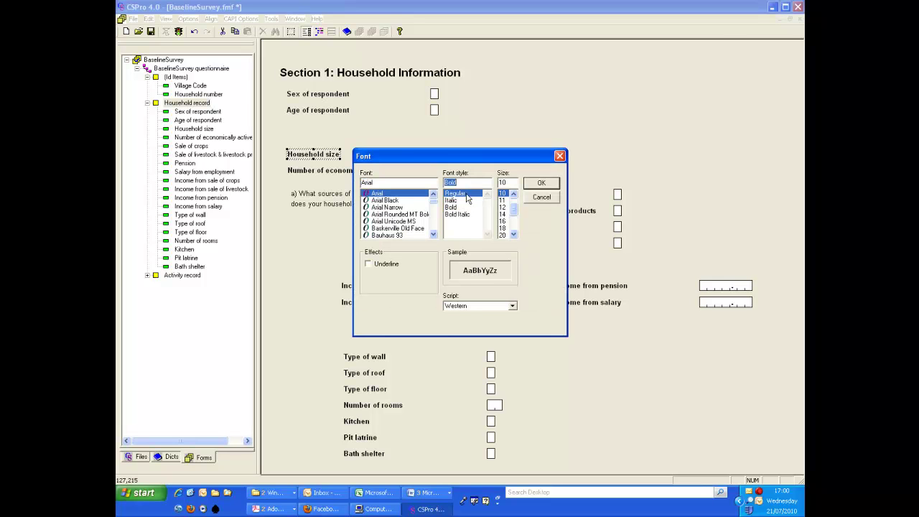
{"action": "left_click", "coordinate": [542, 183]}
{"action": "left_click", "coordinate": [438, 296]}
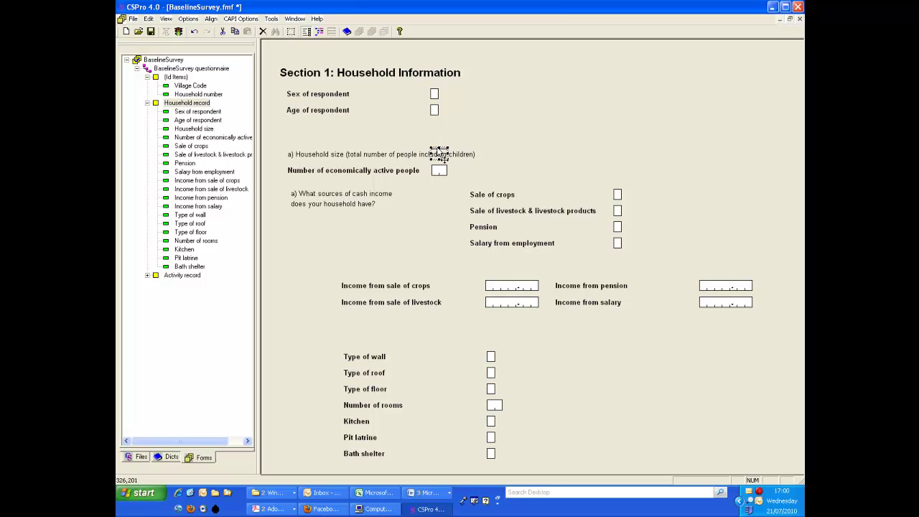
{"action": "key", "text": "Right"}
{"action": "key", "text": "Right"}
{"action": "key", "text": "Right"}
{"action": "key", "text": "Right"}
{"action": "key", "text": "Right"}
{"action": "key", "text": "Right"}
{"action": "key", "text": "Right"}
{"action": "key", "text": "Right"}
{"action": "key", "text": "Right"}
{"action": "key", "text": "Right"}
{"action": "key", "text": "Right"}
{"action": "key", "text": "Right"}
{"action": "key", "text": "Right"}
{"action": "key", "text": "Right"}
{"action": "key", "text": "Right"}
{"action": "key", "text": "Right"}
{"action": "key", "text": "Right"}
{"action": "key", "text": "Right"}
{"action": "key", "text": "Right"}
{"action": "key", "text": "Right"}
{"action": "key", "text": "Right"}
{"action": "key", "text": "Right"}
{"action": "left_click", "coordinate": [584, 152]}
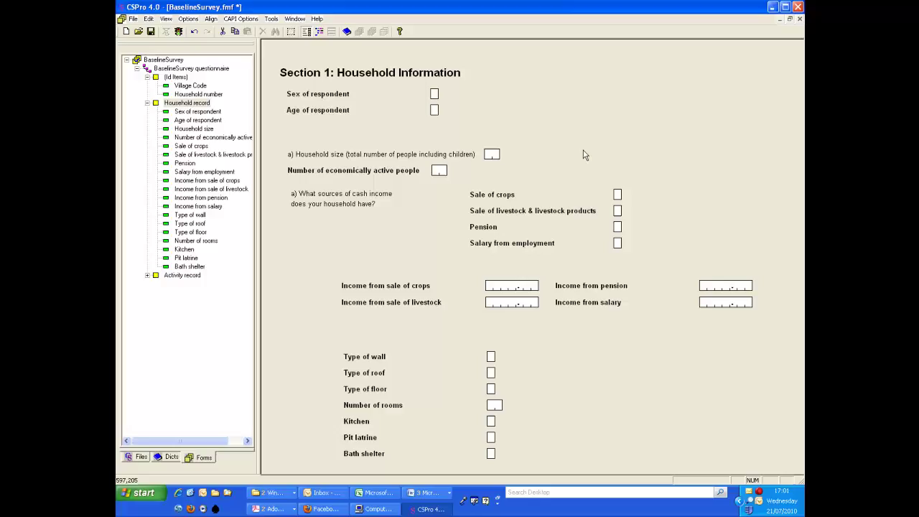